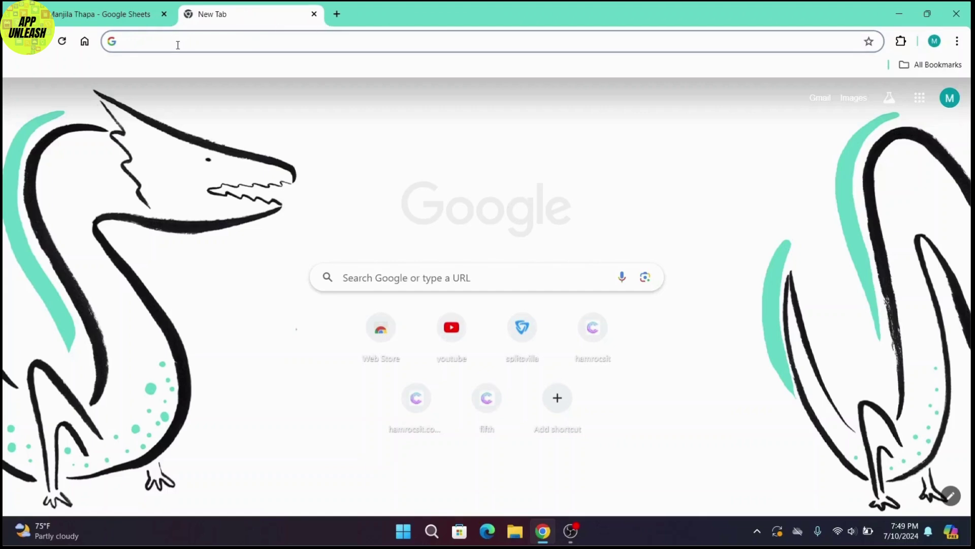
# Search the web for "google forms" and open the Google Forms home page through its official site.
pyautogui.write('google ')
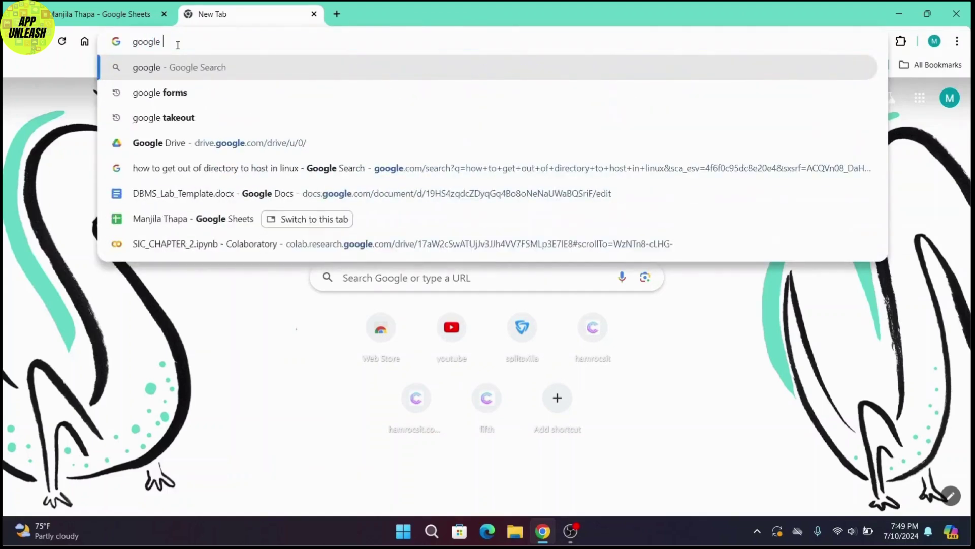
pyautogui.write('form')
pyautogui.press('Return')
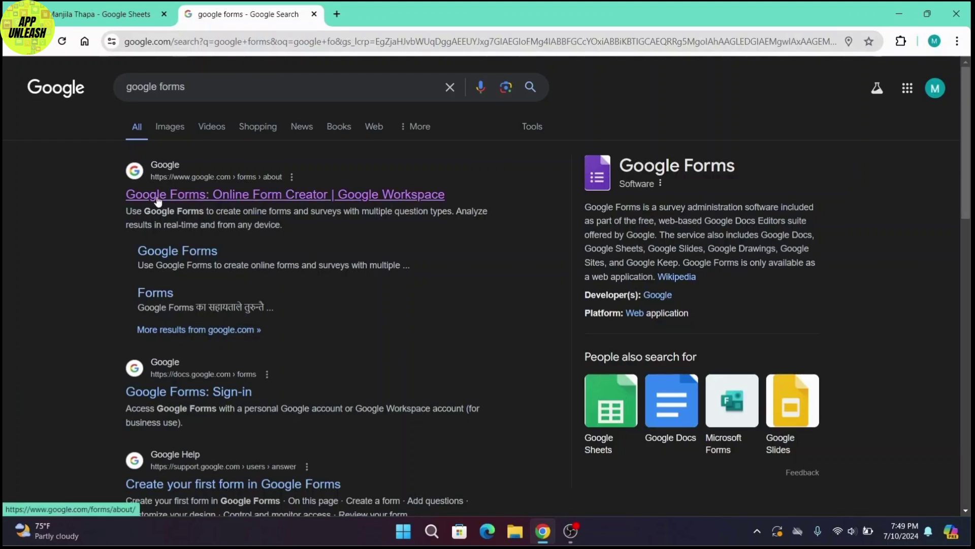
pyautogui.click(158, 200)
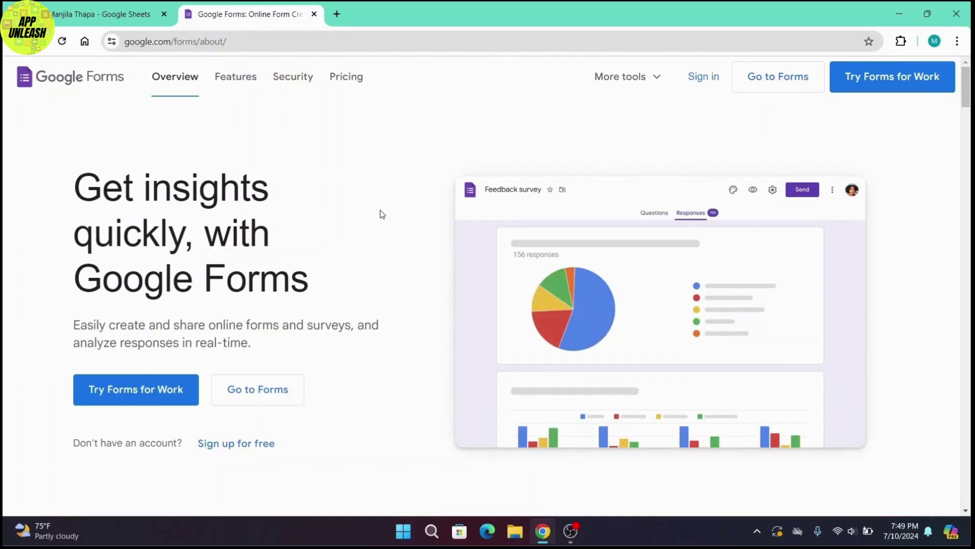
pyautogui.click(257, 400)
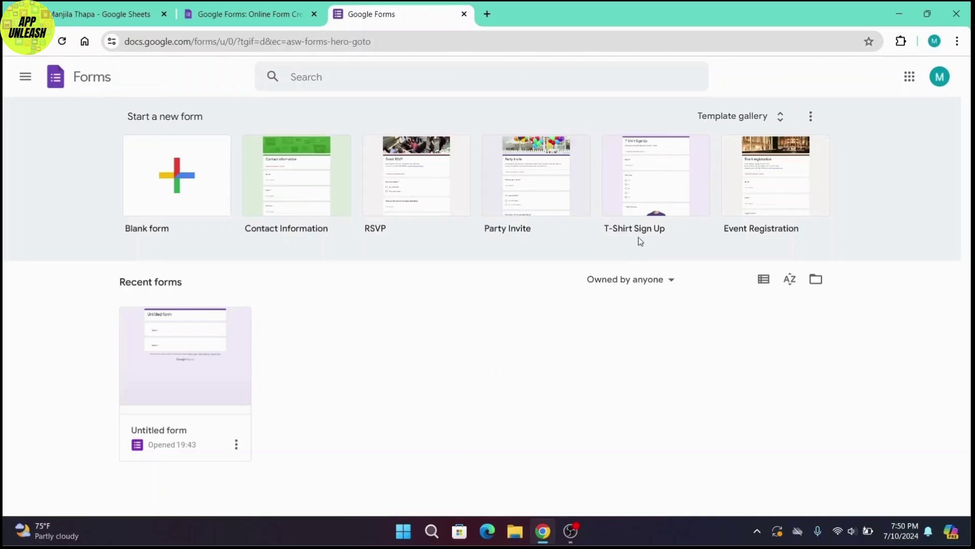
# Browse the template gallery, create a blank form from it and dismiss the text styling tip.
pyautogui.click(777, 121)
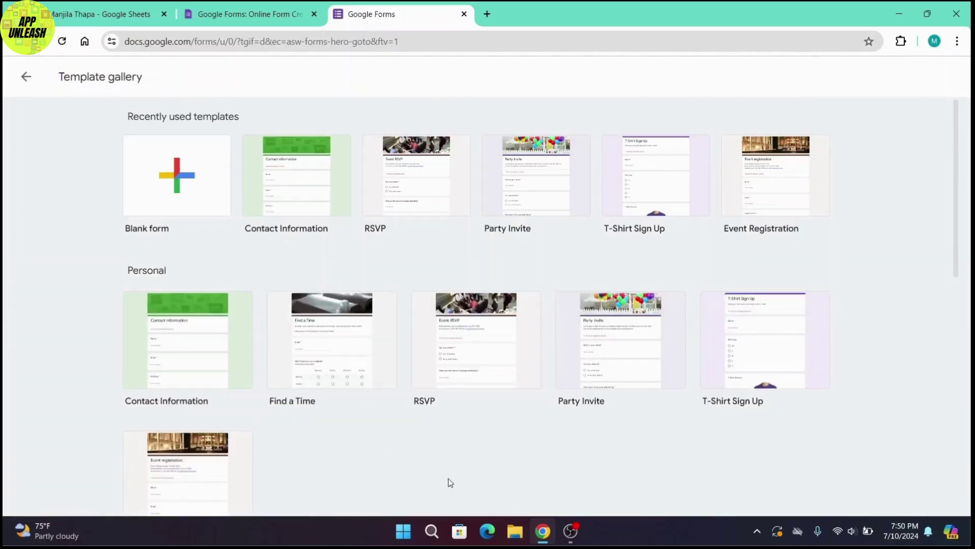
pyautogui.scroll(-2, 450, 483)
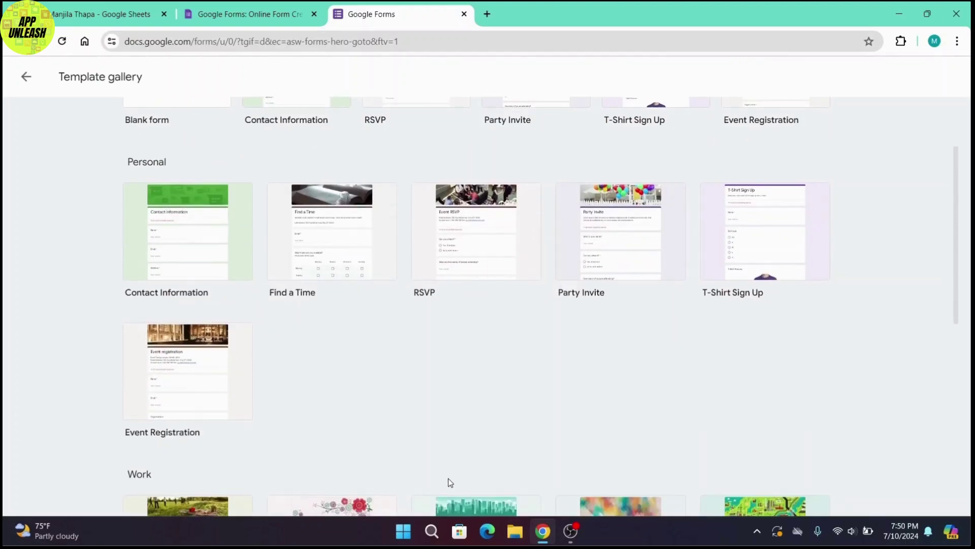
pyautogui.scroll(2, 449, 482)
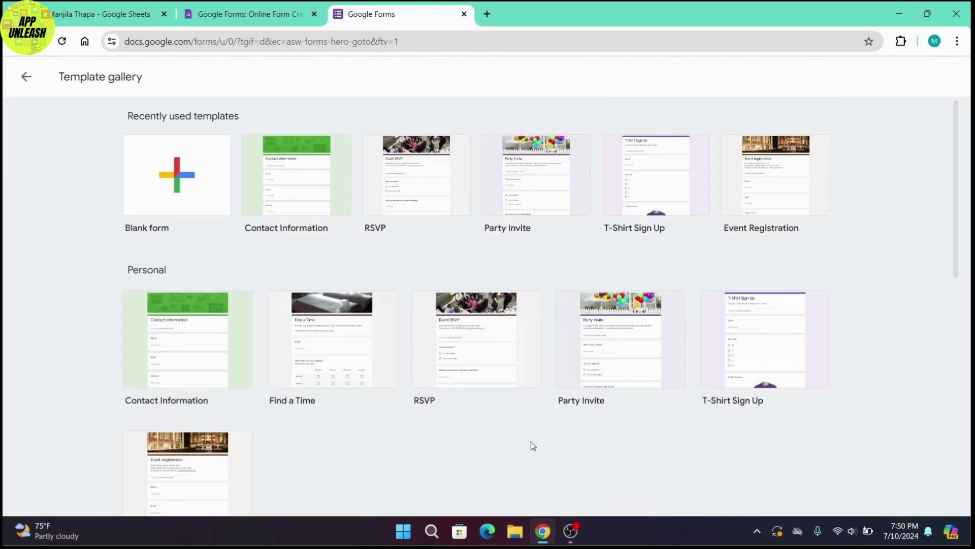
pyautogui.click(184, 206)
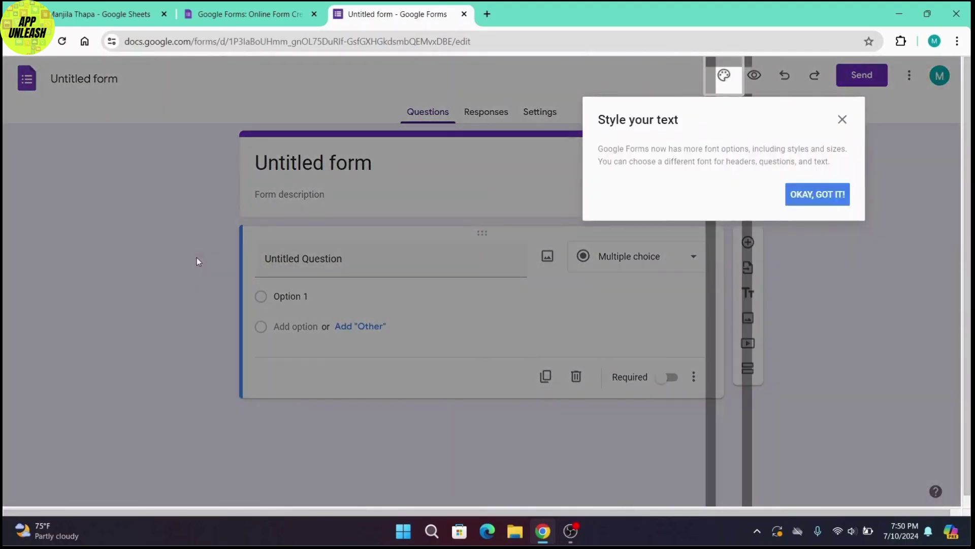
pyautogui.click(812, 203)
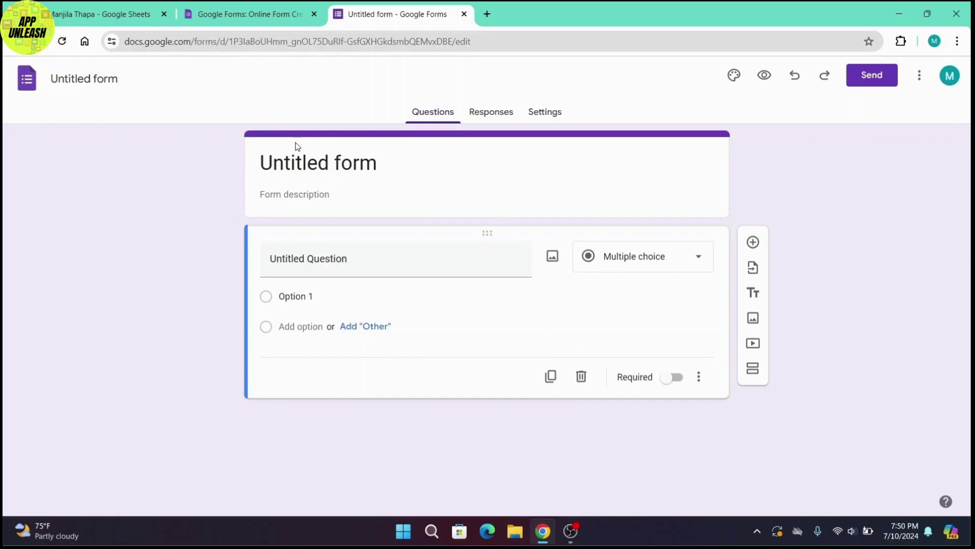
# Replace the form's title with "Survey".
pyautogui.click(357, 167)
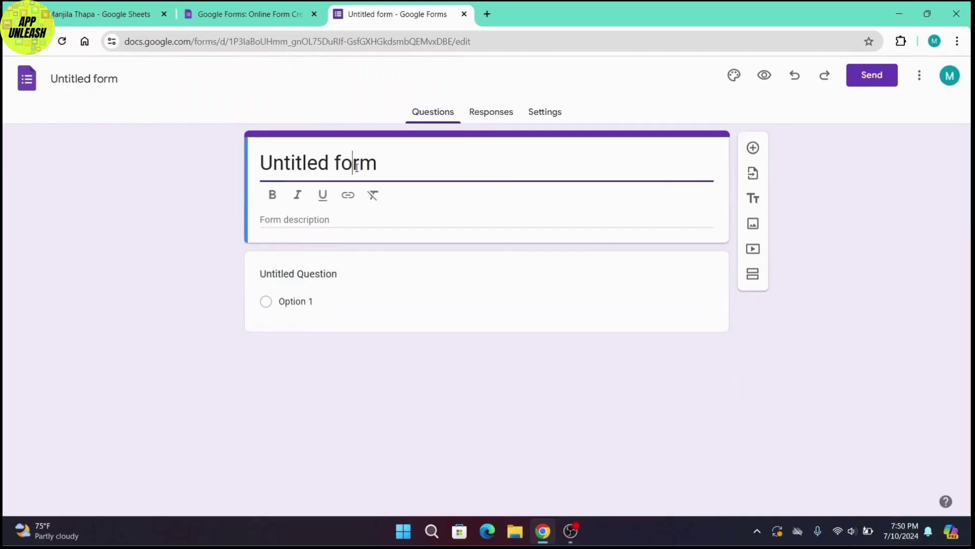
pyautogui.click(387, 163)
pyautogui.press('BackSpace')
pyautogui.press('BackSpace')
pyautogui.press('BackSpace')
pyautogui.press('BackSpace')
pyautogui.press('BackSpace')
pyautogui.press('BackSpace')
pyautogui.press('BackSpace')
pyautogui.press('BackSpace')
pyautogui.press('BackSpace')
pyautogui.press('BackSpace')
pyautogui.press('BackSpace')
pyautogui.press('BackSpace')
pyautogui.press('BackSpace')
pyautogui.hotkey('ctrl', 'z')
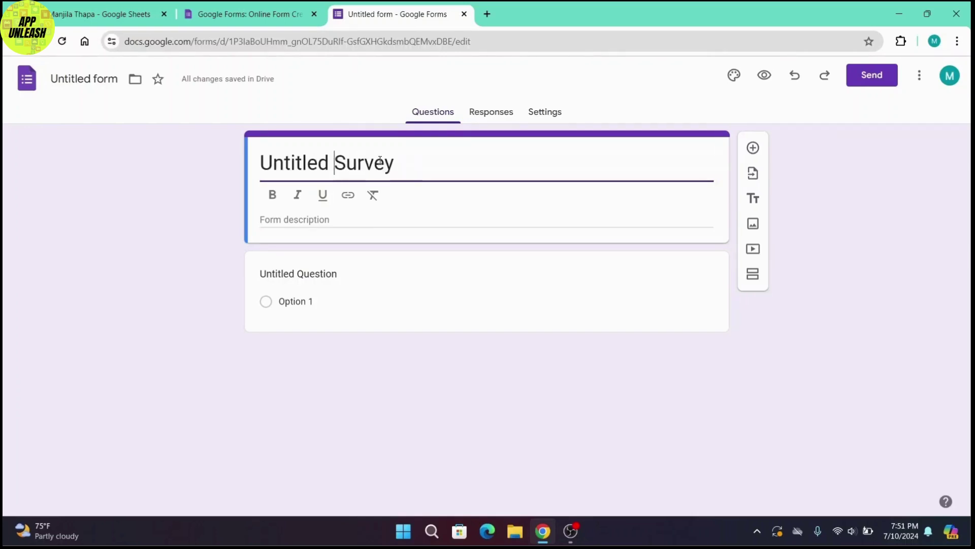
pyautogui.press('BackSpace')
pyautogui.press('BackSpace')
pyautogui.press('BackSpace')
pyautogui.press('BackSpace')
pyautogui.press('BackSpace')
pyautogui.press('BackSpace')
pyautogui.press('BackSpace')
pyautogui.press('BackSpace')
pyautogui.press('BackSpace')
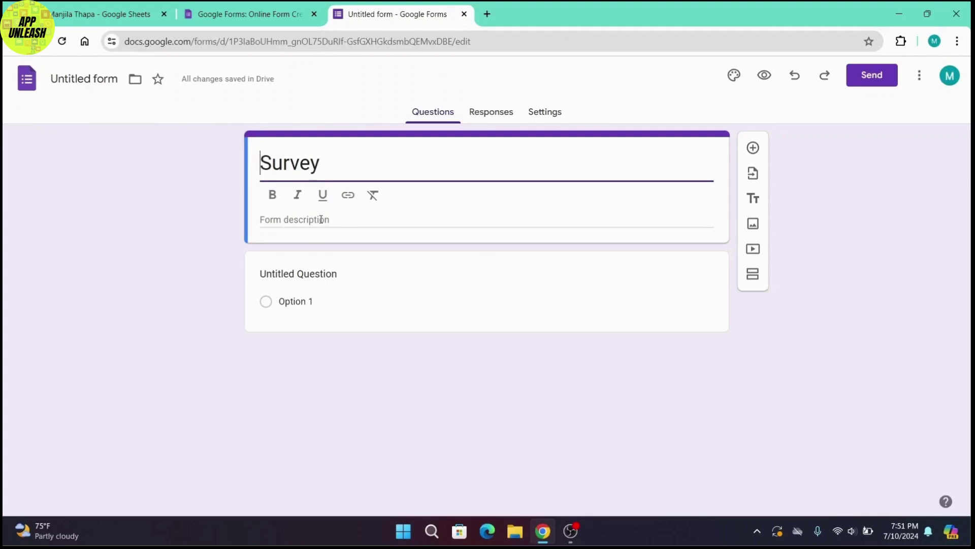
# Enter "This is a form for survey" as the form description.
pyautogui.click(300, 219)
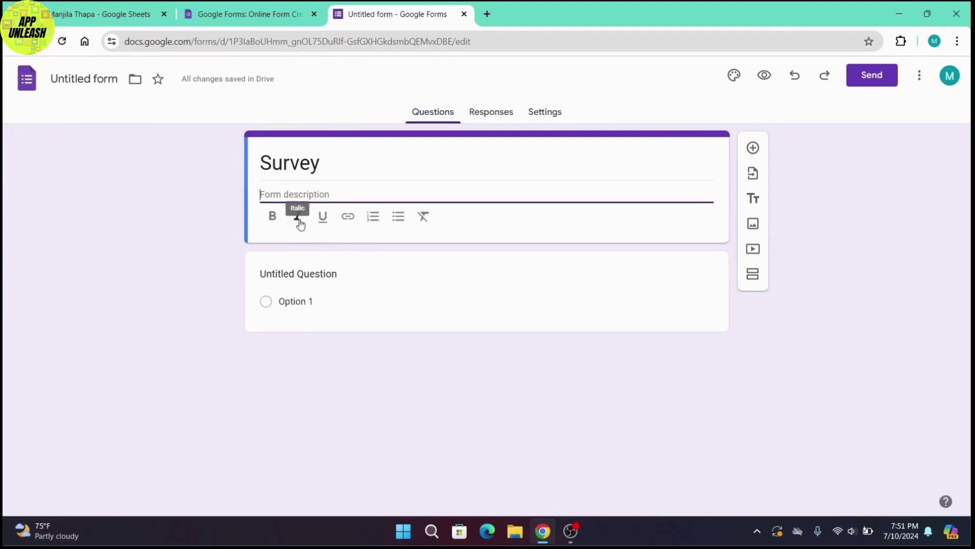
pyautogui.write('This is a fo')
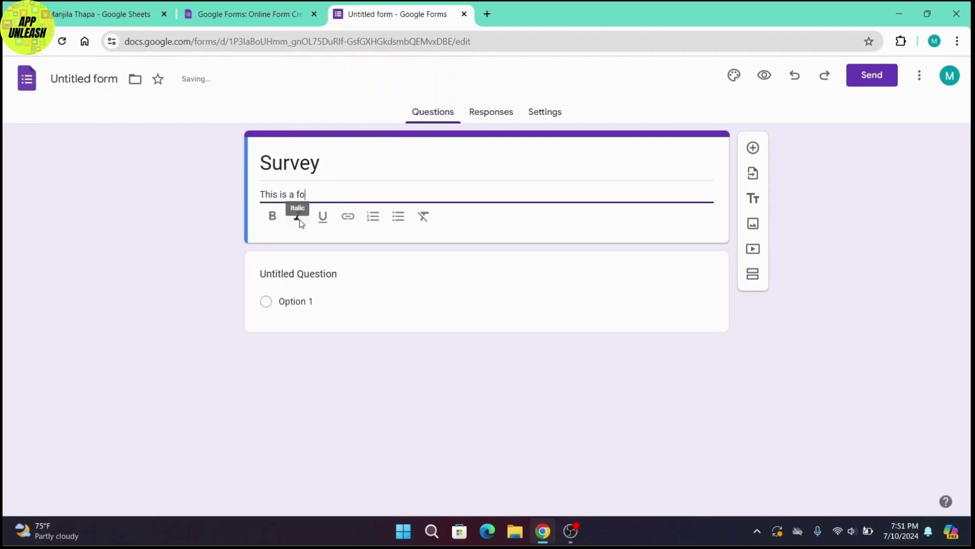
pyautogui.write('rm for survey')
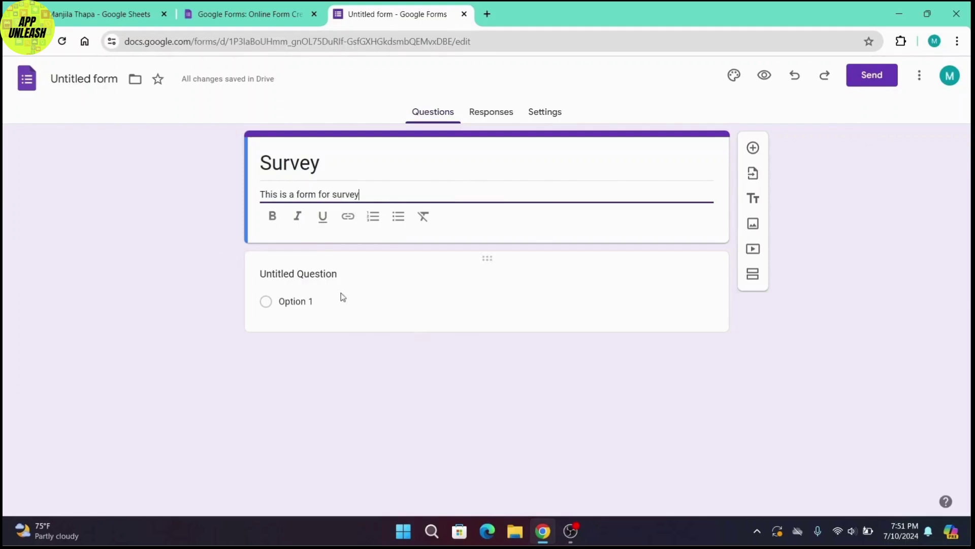
# Turn the untitled question into a required short-answer question titled "Name".
pyautogui.click(359, 298)
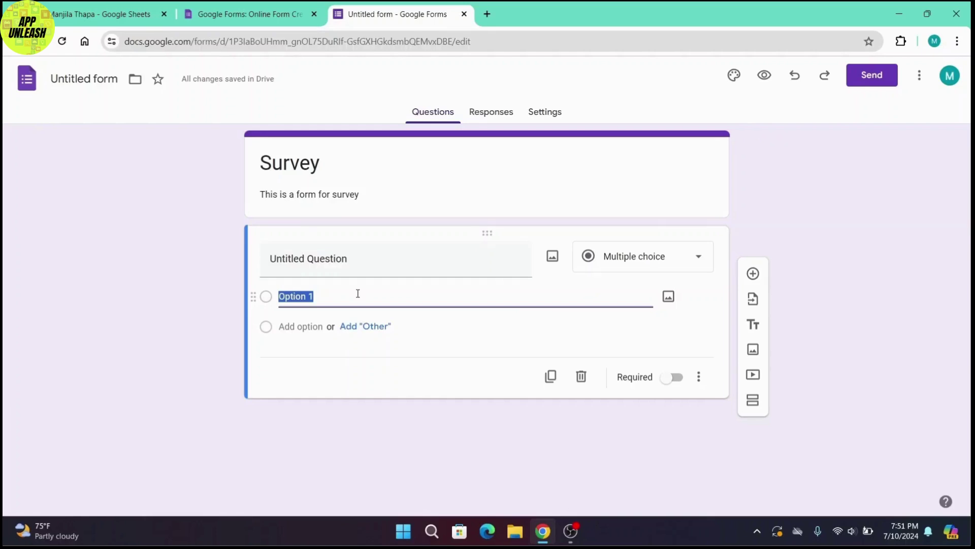
pyautogui.click(359, 257)
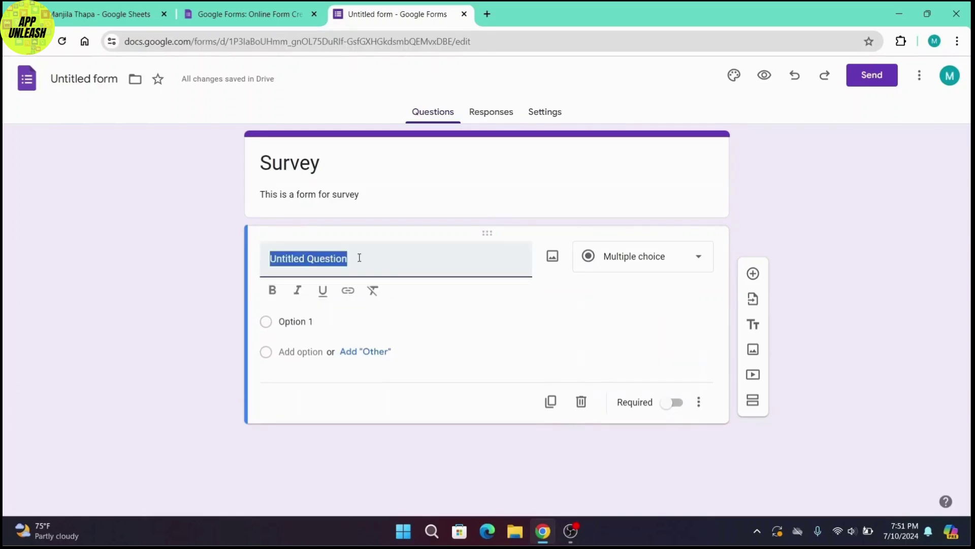
pyautogui.write('Name')
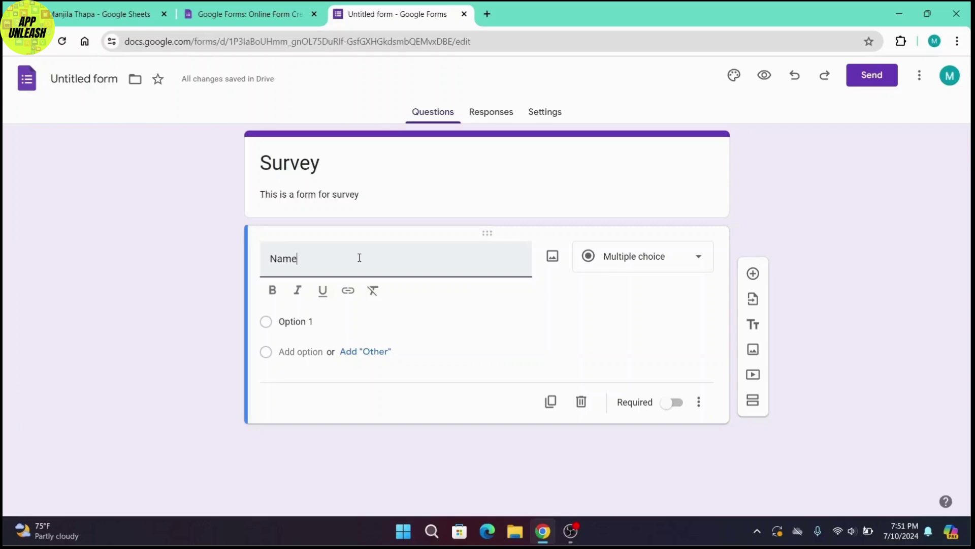
pyautogui.click(639, 267)
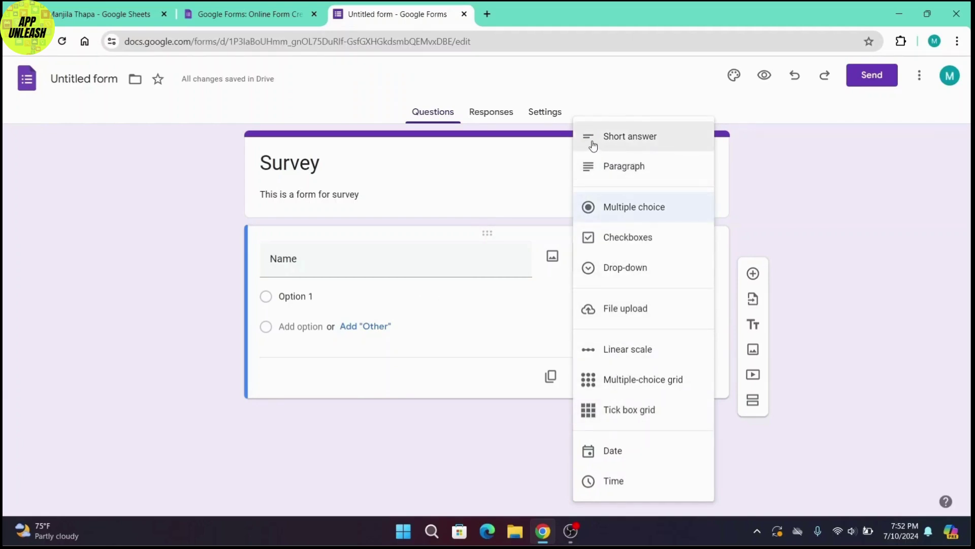
pyautogui.click(594, 146)
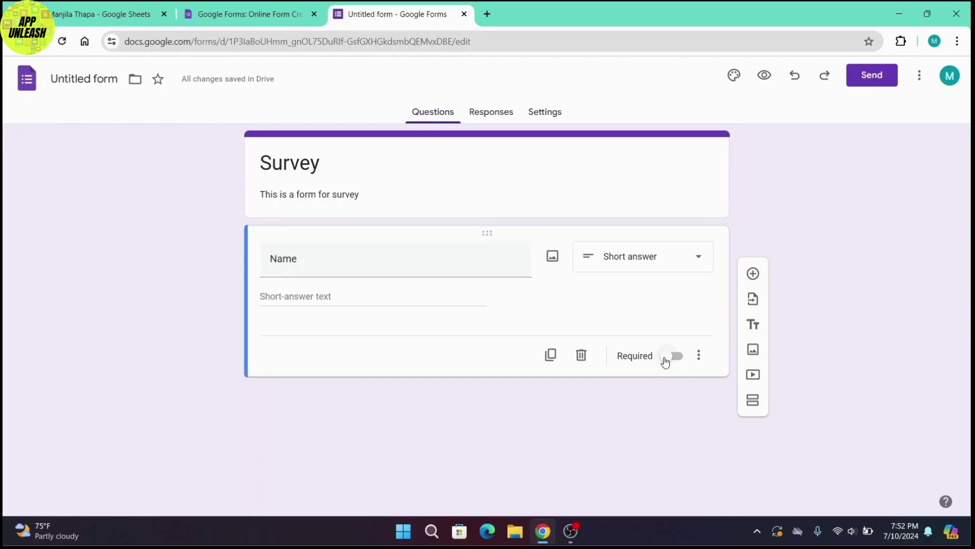
pyautogui.click(665, 359)
# Add a multiple-choice question reading "Have you subscribe yet?" below the Name question.
pyautogui.click(754, 275)
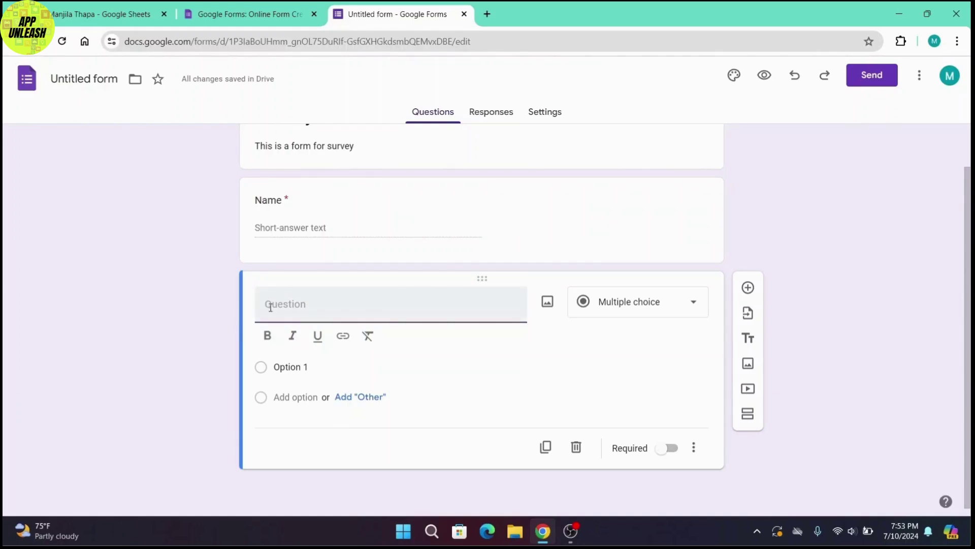
pyautogui.write('Have you subscribe yet?')
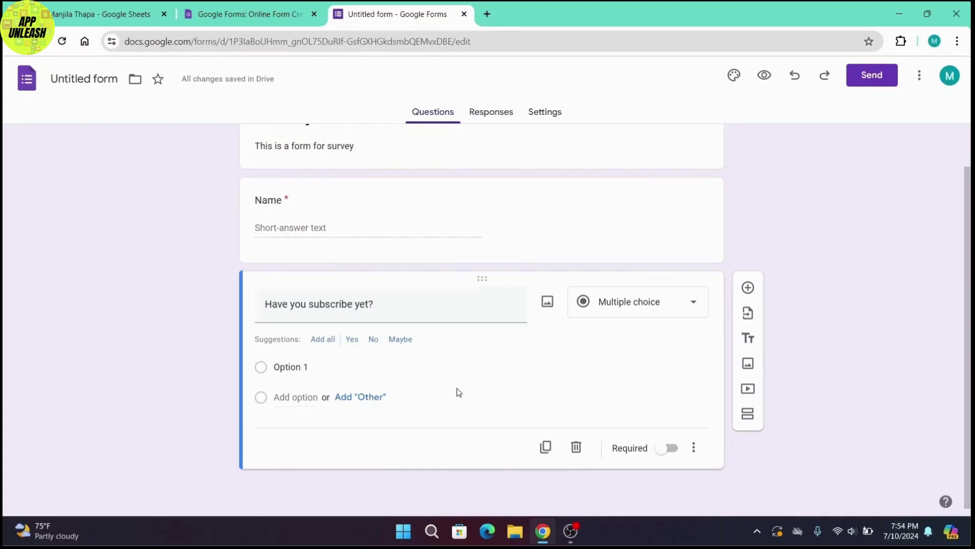
pyautogui.click(638, 312)
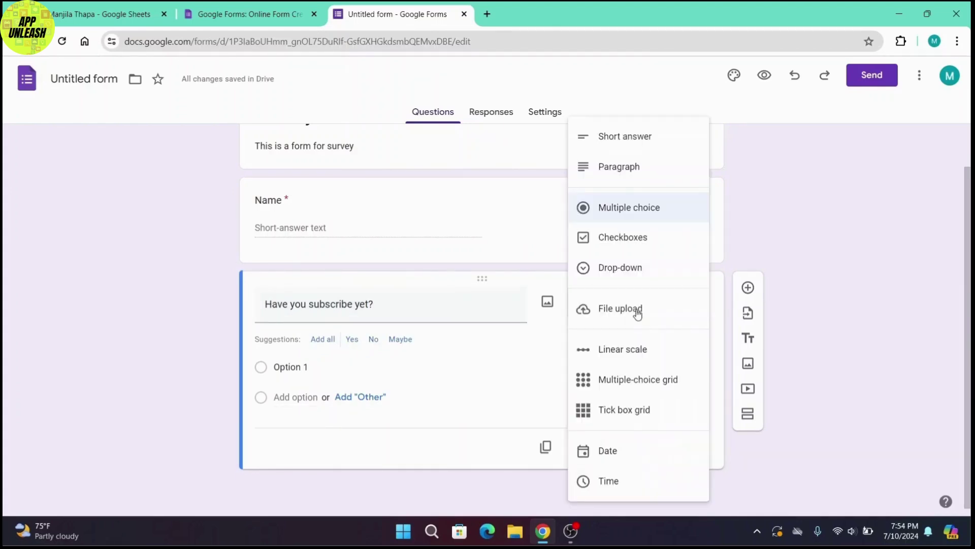
pyautogui.click(623, 206)
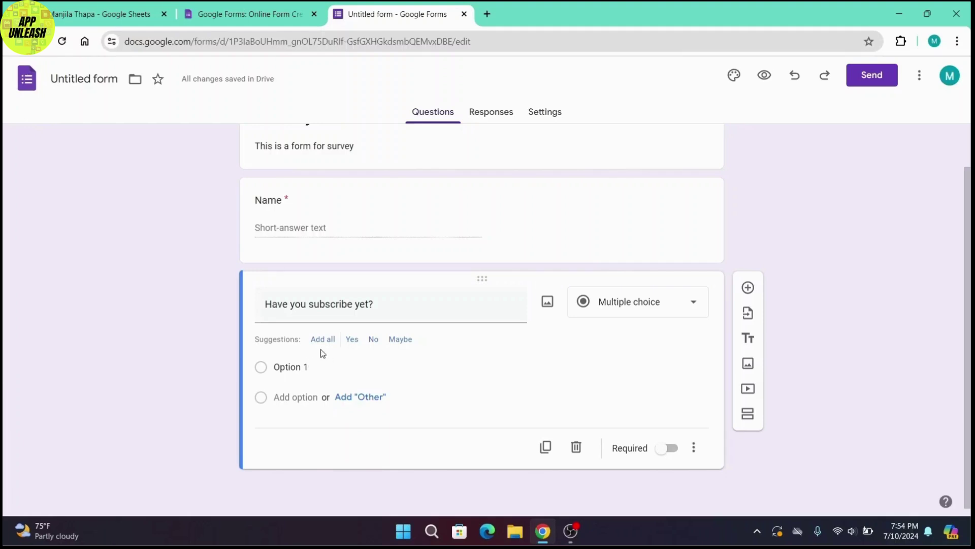
# Give the subscription question the answer options Yes, No, Maybe and "later".
pyautogui.click(352, 340)
pyautogui.click(354, 343)
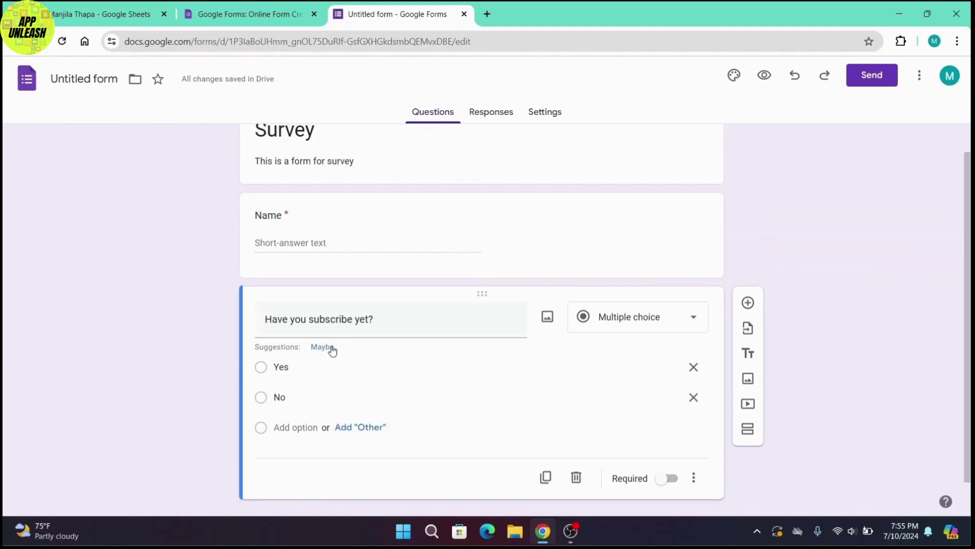
pyautogui.click(298, 431)
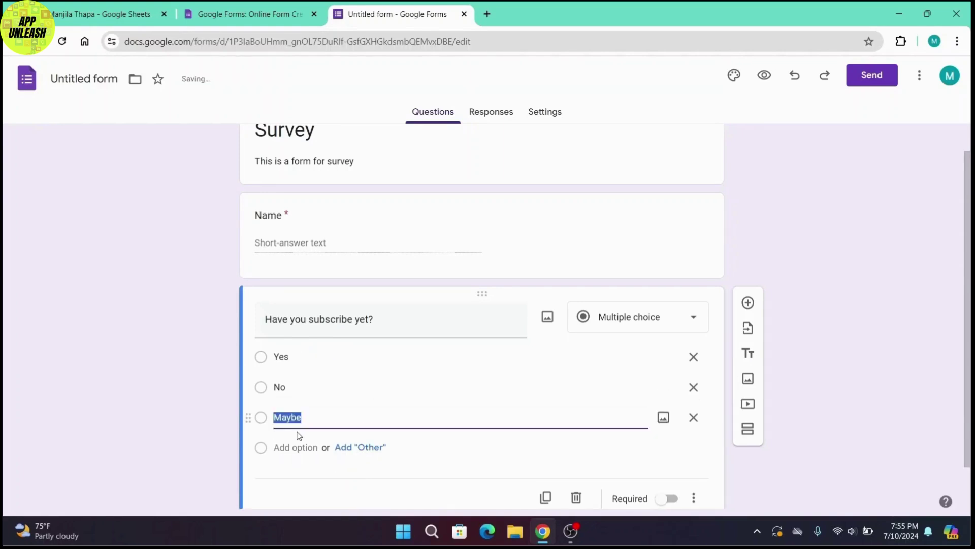
pyautogui.click(290, 447)
pyautogui.write('later')
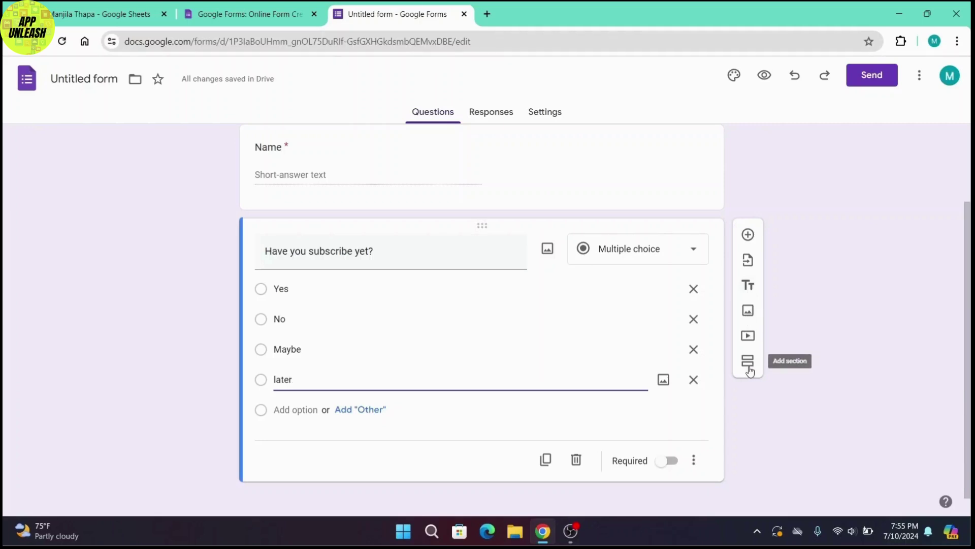
pyautogui.click(493, 348)
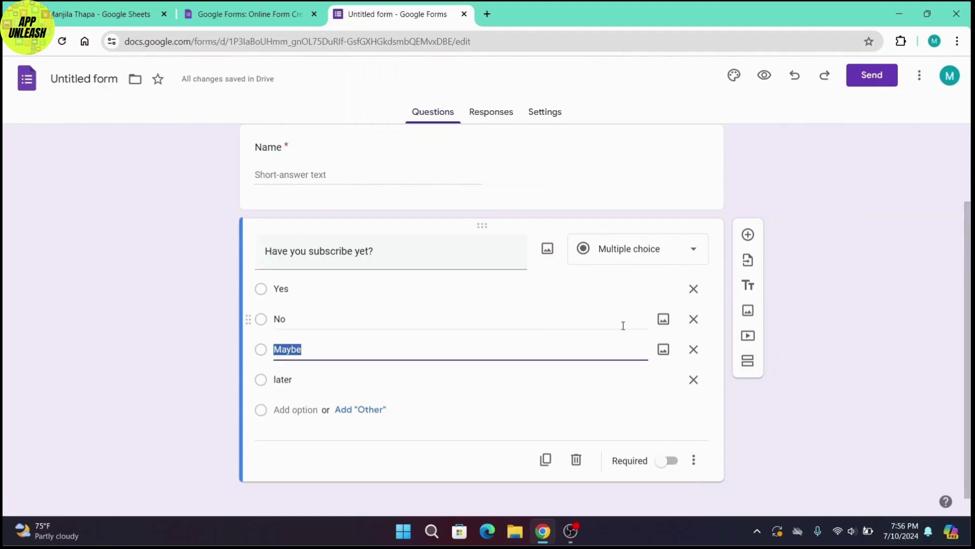
# Add a third question below the subscription question and set its type to Checkboxes.
pyautogui.click(749, 237)
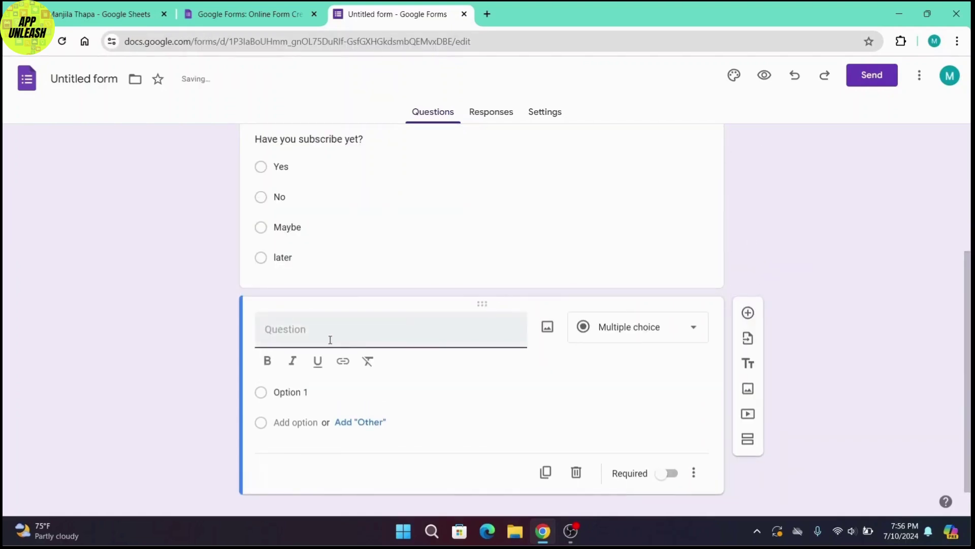
pyautogui.click(605, 334)
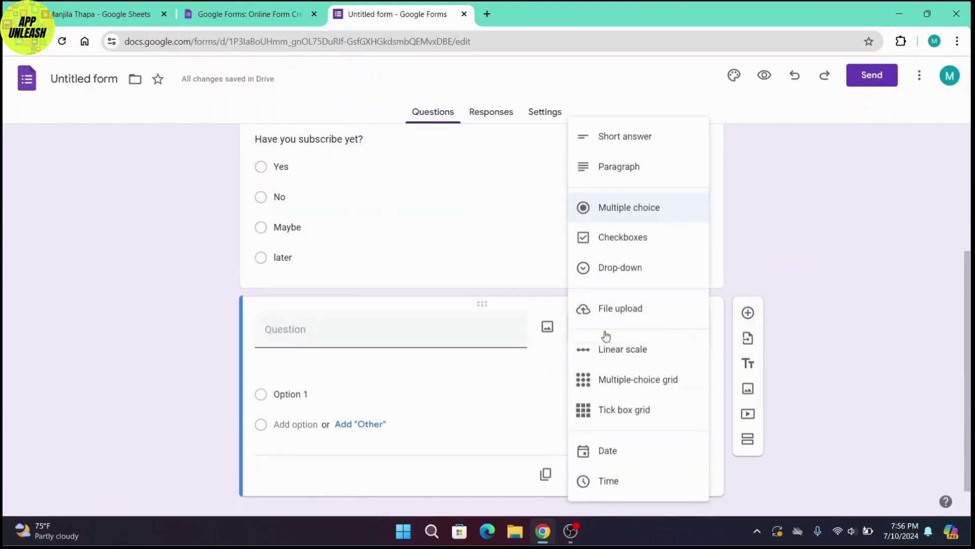
pyautogui.click(593, 231)
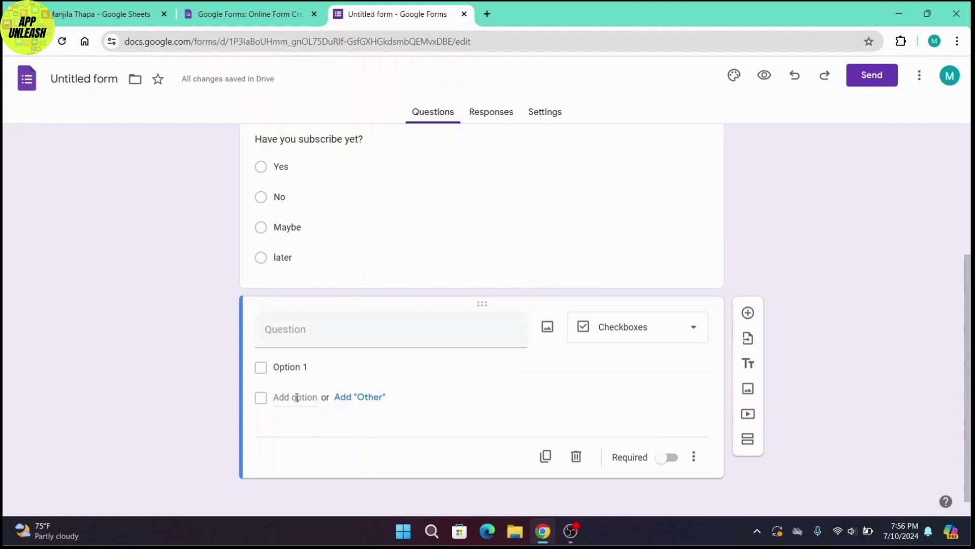
# Preview the form as respondents see it, dismiss the auto-save notice, look through all questions and return to the editor.
pyautogui.scroll(4, 393, 307)
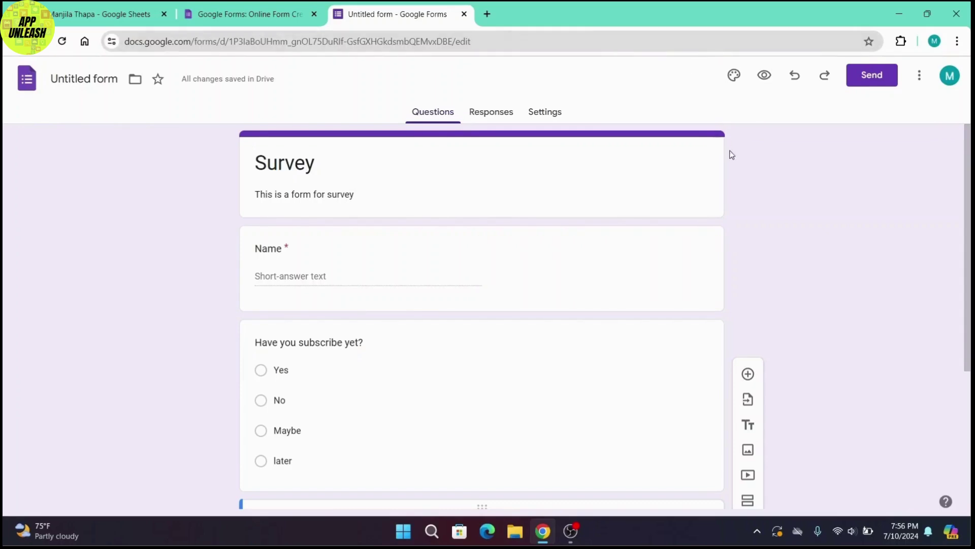
pyautogui.click(766, 76)
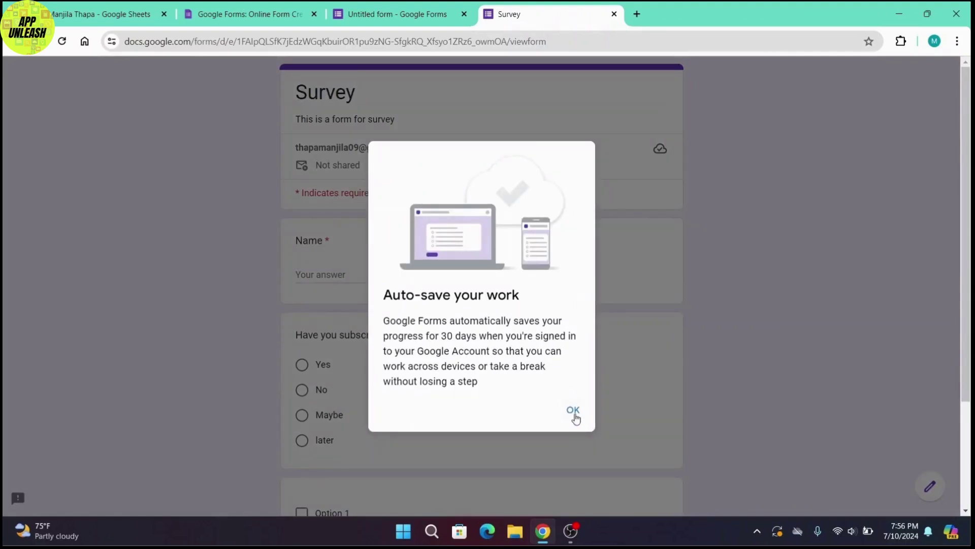
pyautogui.click(571, 406)
pyautogui.scroll(-3, 577, 417)
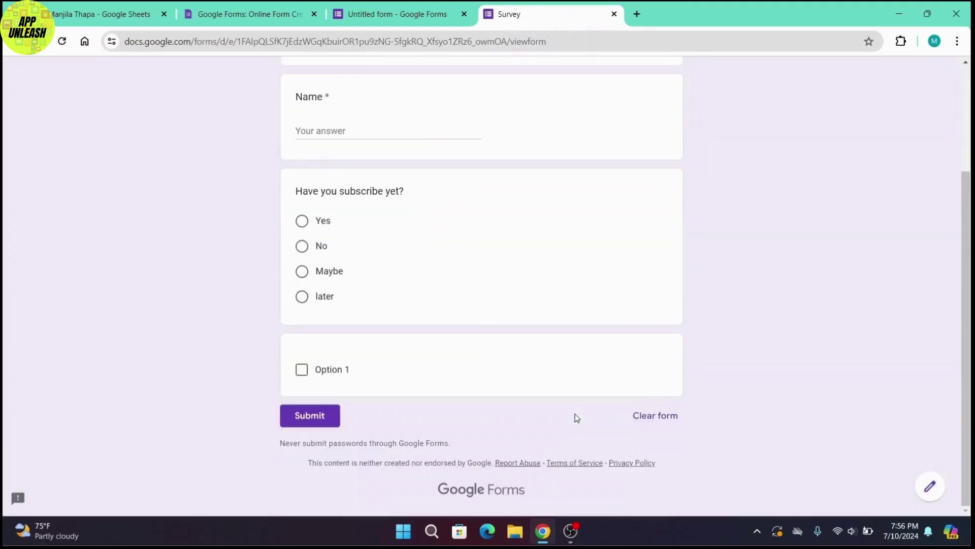
pyautogui.scroll(3, 577, 418)
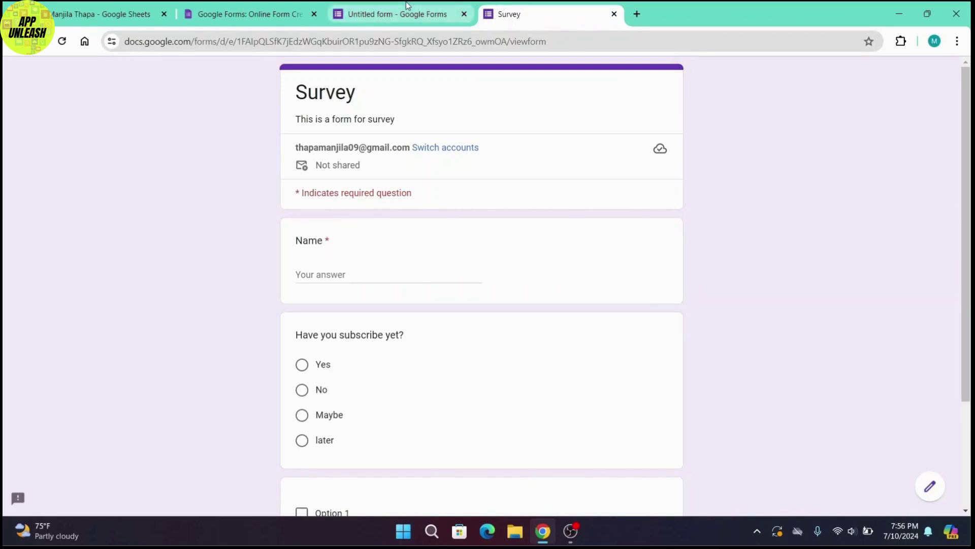
pyautogui.click(450, 6)
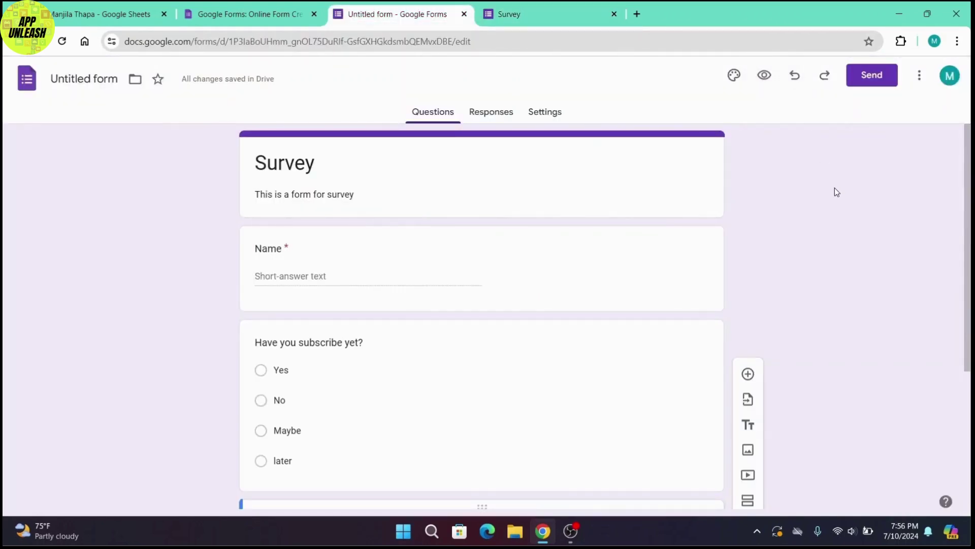
# Open the form's sending options and choose sharing by link.
pyautogui.click(880, 84)
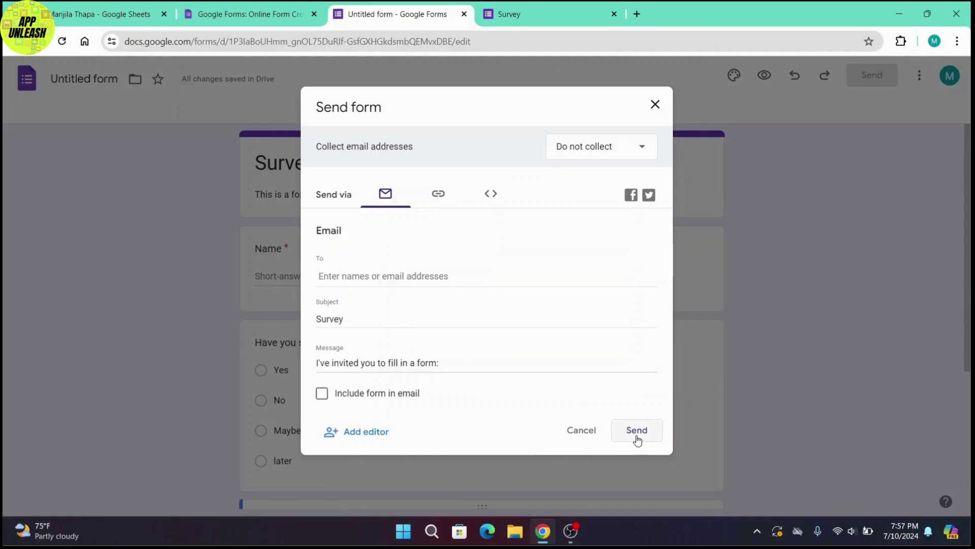
pyautogui.click(438, 199)
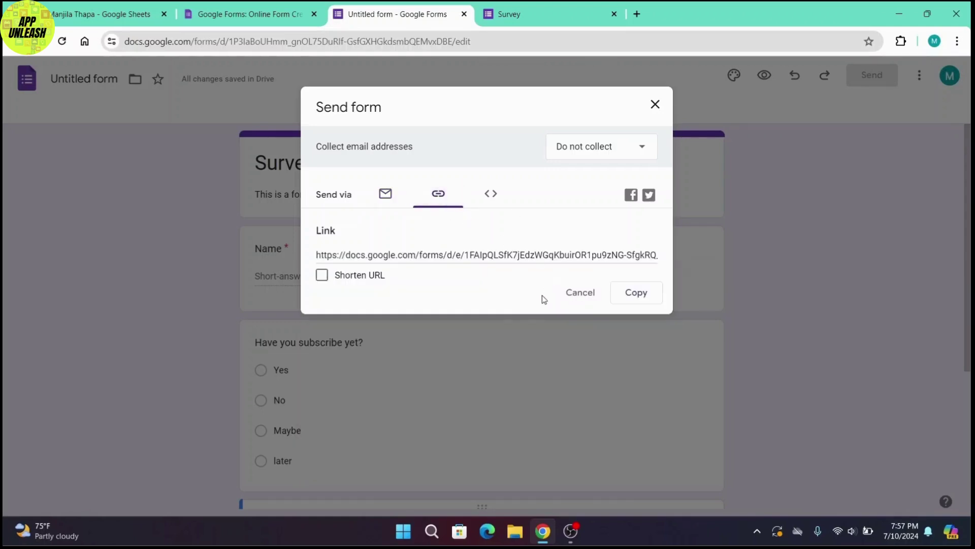